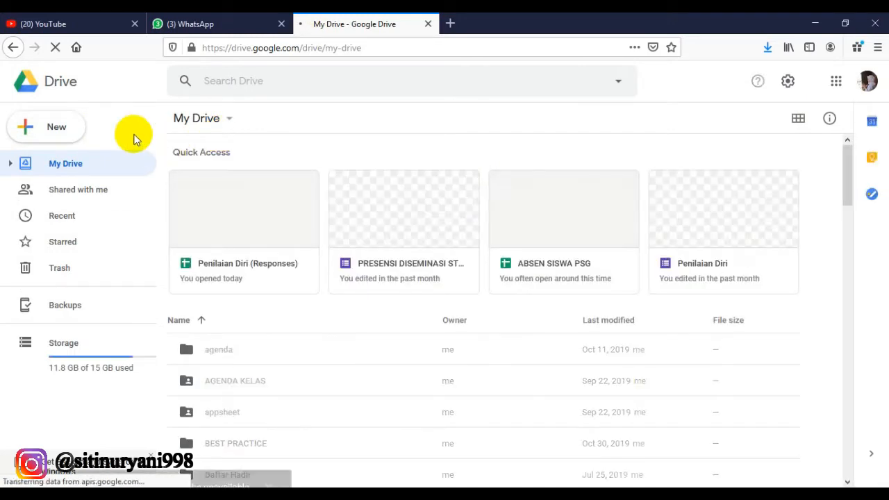
Create a folder named PENILAIAN DIRI in My Drive and open it
{"action": "left_click", "coordinate": [76, 135]}
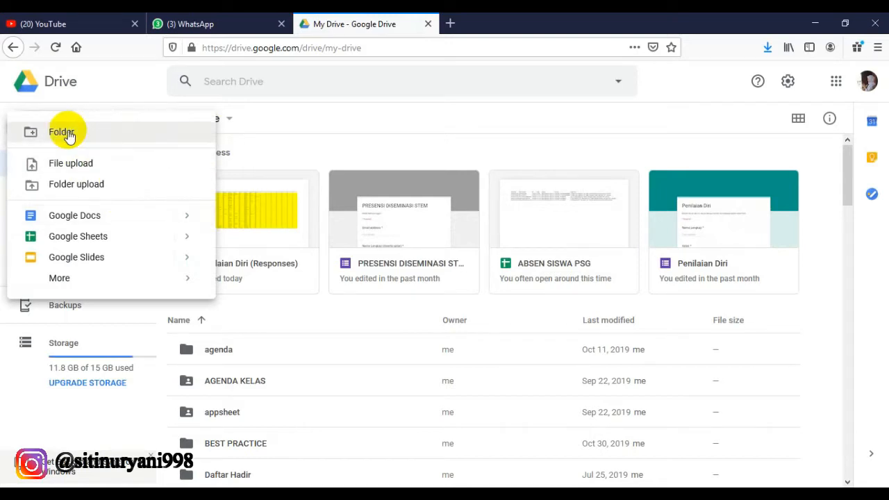
{"action": "left_click", "coordinate": [69, 135]}
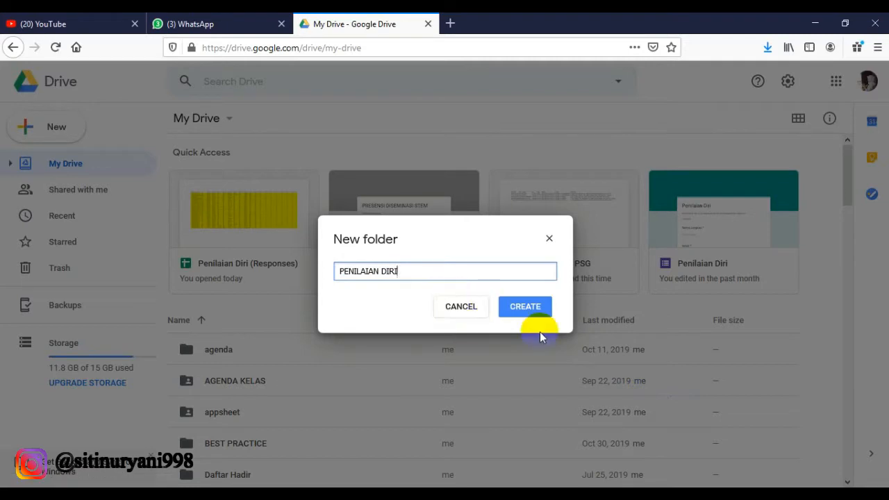
{"action": "left_click", "coordinate": [526, 308]}
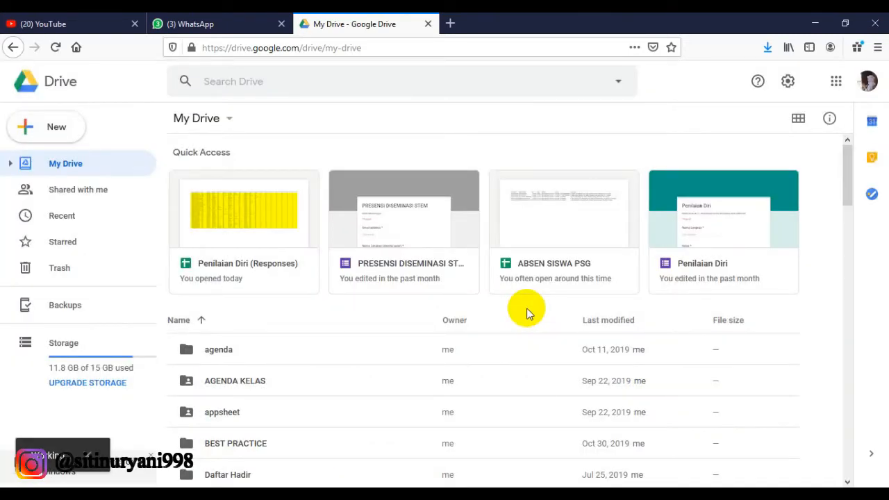
{"action": "double_click", "coordinate": [236, 270]}
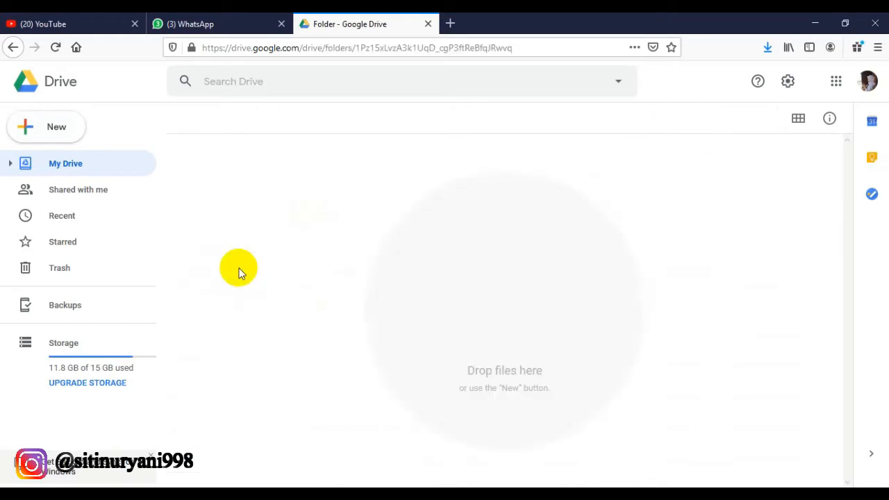
Create a new Google Forms form inside the PENILAIAN DIRI folder
{"action": "left_click", "coordinate": [67, 141]}
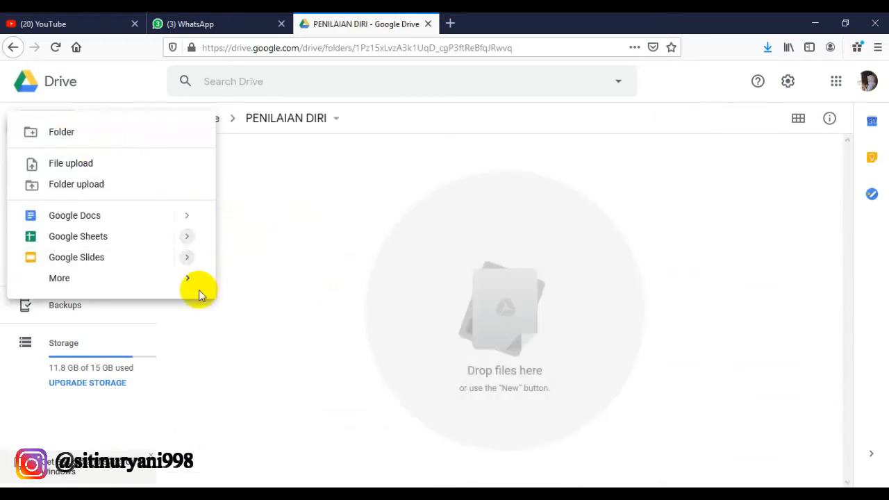
{"action": "mouse_move", "coordinate": [174, 284]}
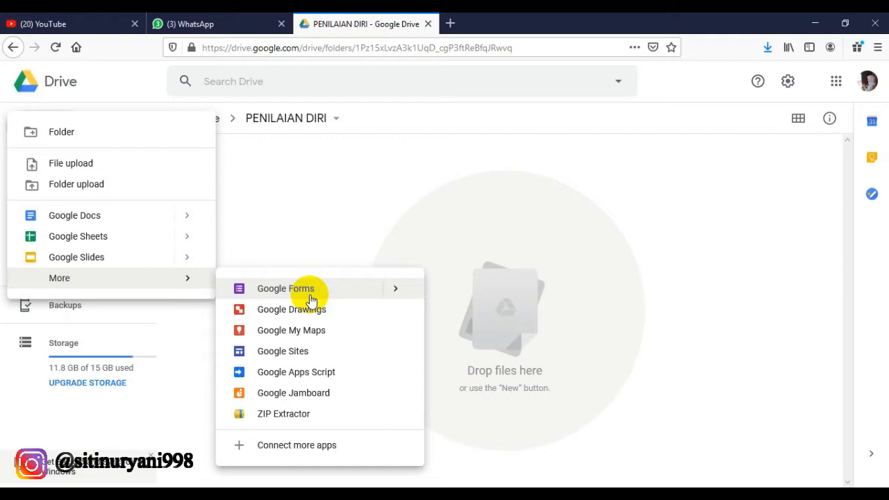
{"action": "left_click", "coordinate": [310, 297]}
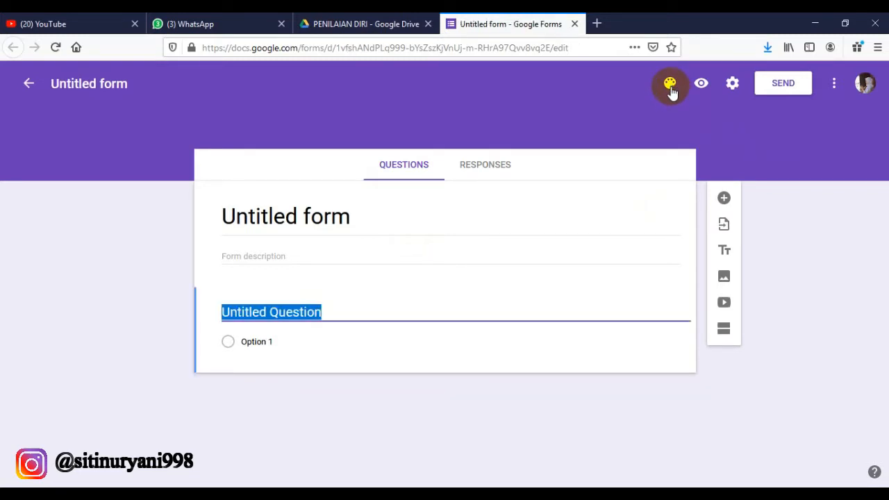
Change the form's theme color to teal
{"action": "left_click", "coordinate": [670, 87]}
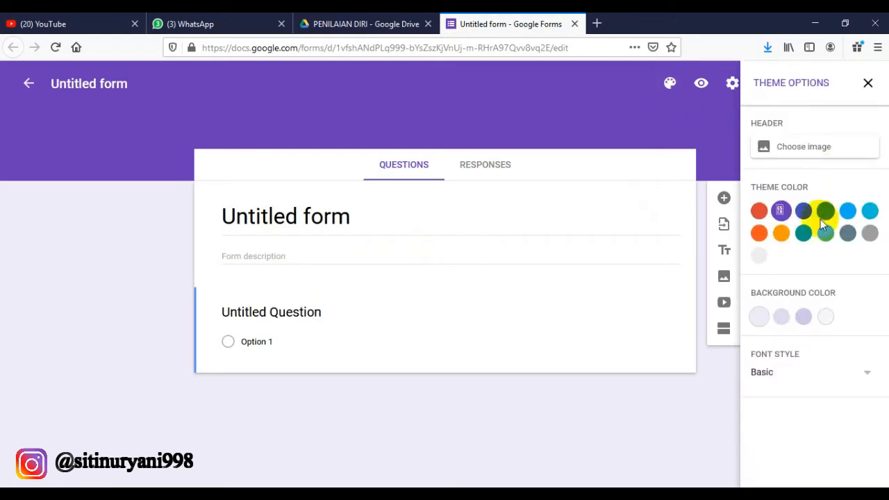
{"action": "left_click", "coordinate": [802, 233]}
{"action": "left_click", "coordinate": [867, 84]}
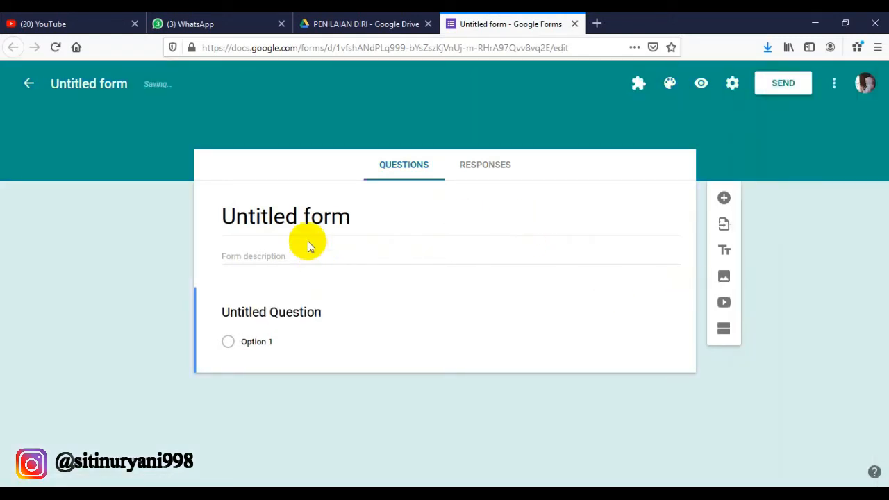
Title the form PENILAIAN DIRI and copy the "Berilah tanda cek" instruction line from the Word document into its description
{"action": "left_click", "coordinate": [351, 219]}
{"action": "type", "text": "PENILAIAN DIRI"}
{"action": "left_click", "coordinate": [264, 253]}
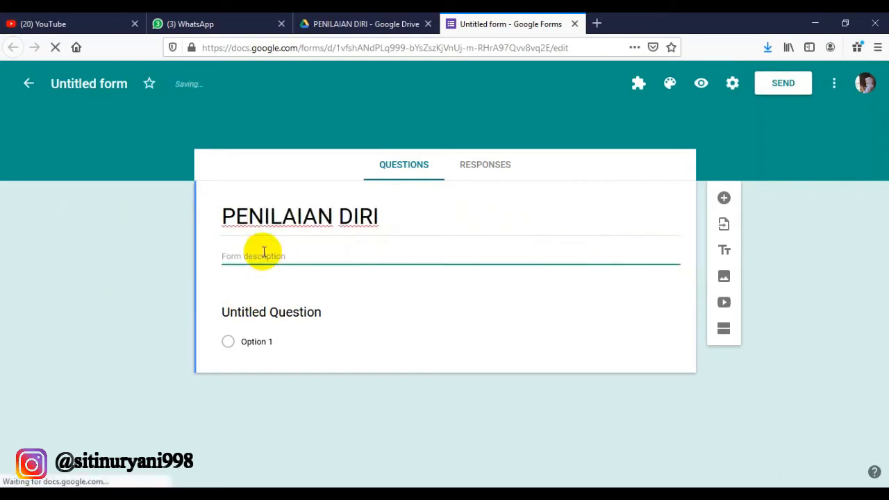
{"action": "left_click", "coordinate": [369, 493]}
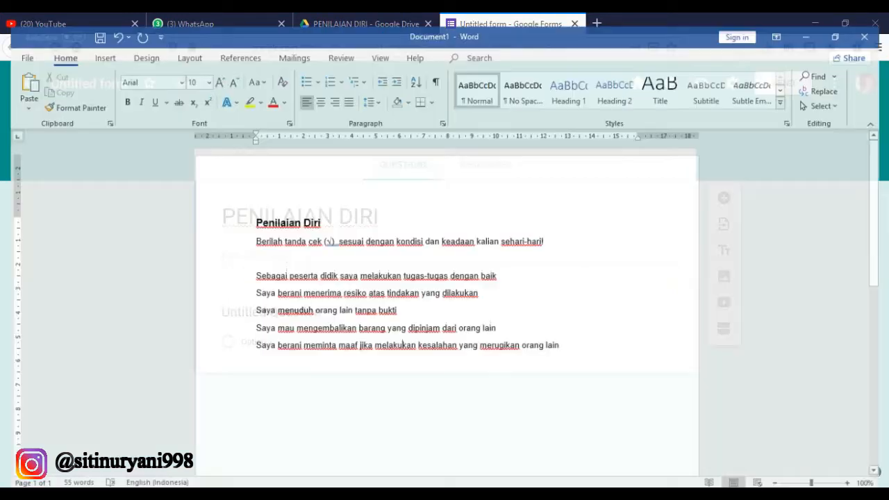
{"action": "left_click", "coordinate": [231, 239]}
{"action": "key", "text": "ctrl+c"}
{"action": "left_click", "coordinate": [305, 494]}
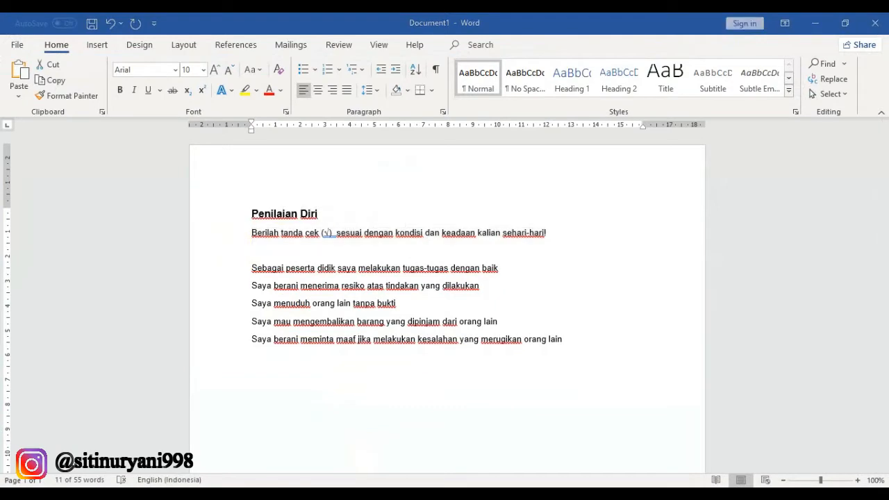
{"action": "key", "text": "ctrl+v"}
Turn the untitled question into a required short-answer question titled Nama Lengkap
{"action": "left_click", "coordinate": [284, 311]}
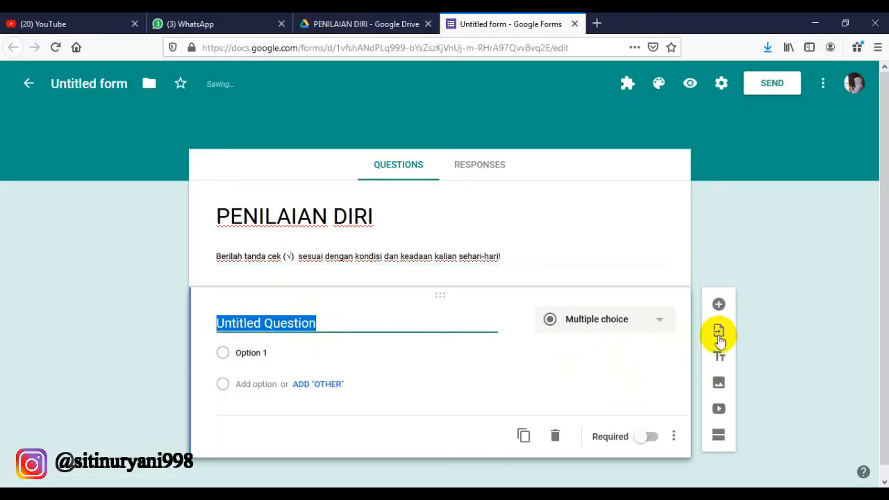
{"action": "left_click", "coordinate": [638, 330]}
{"action": "left_click", "coordinate": [615, 132]}
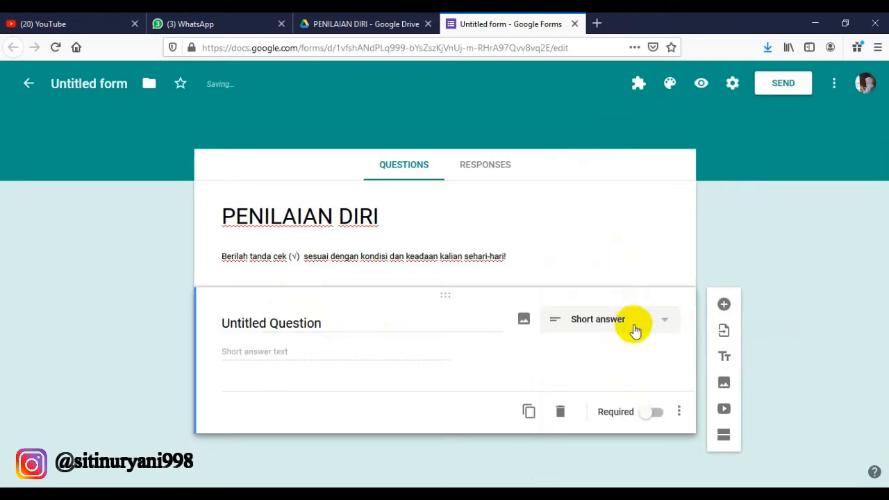
{"action": "left_click", "coordinate": [634, 329]}
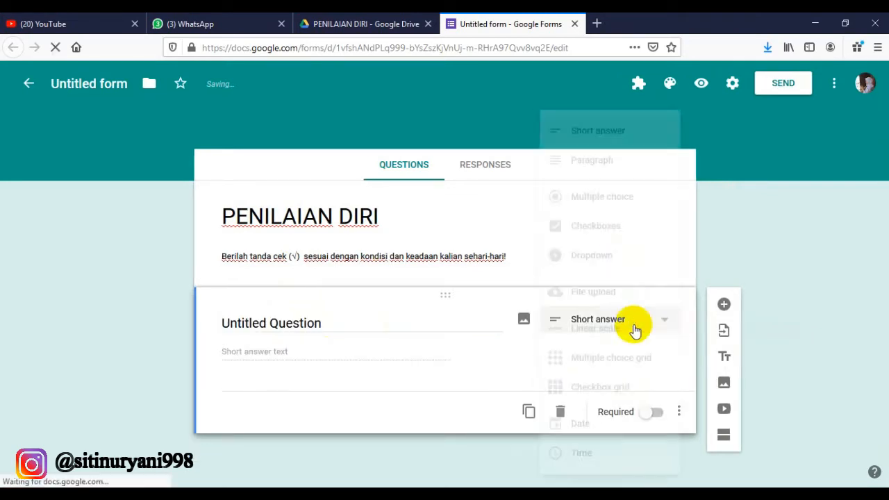
{"action": "left_click", "coordinate": [602, 132]}
{"action": "left_click", "coordinate": [310, 321]}
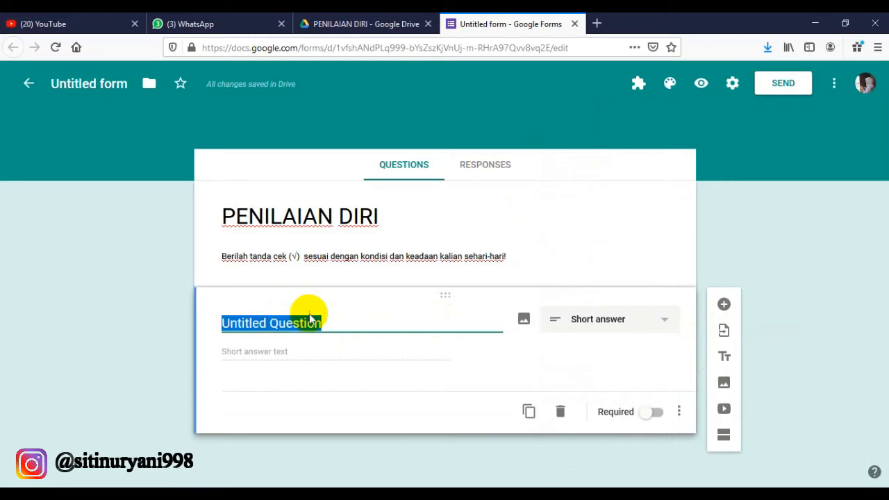
{"action": "type", "text": "Nama Lengkap"}
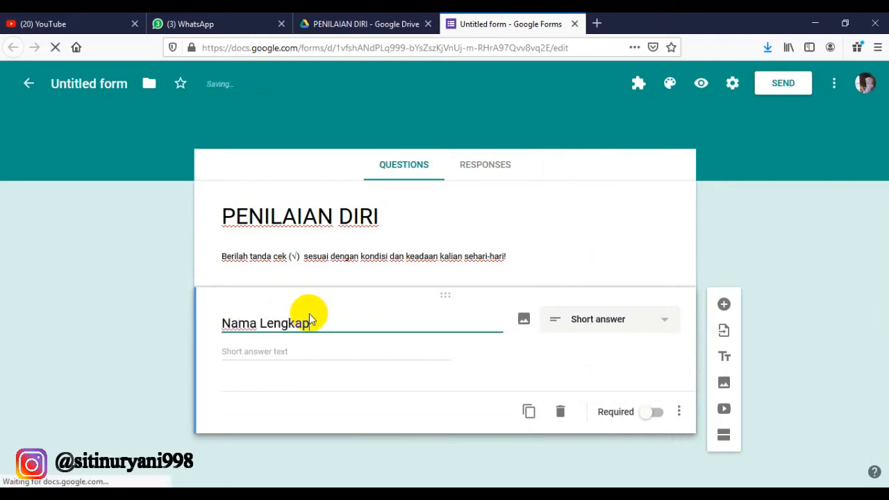
{"action": "left_click", "coordinate": [654, 412]}
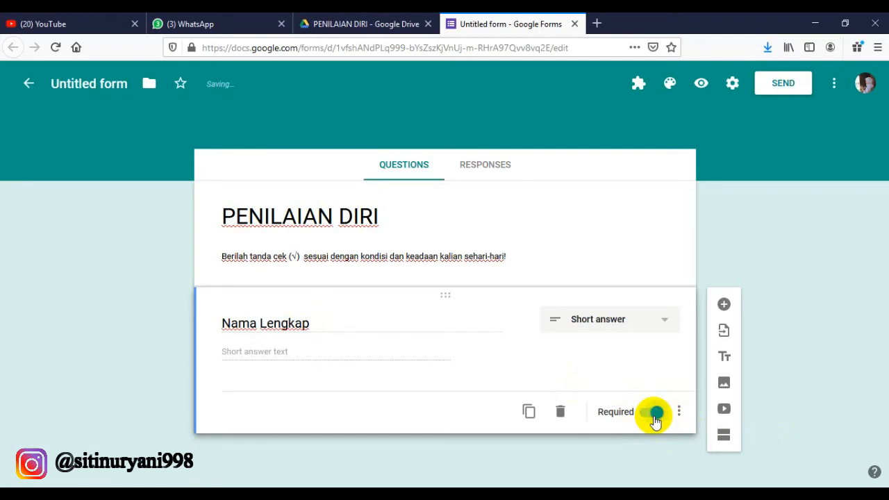
Add a required short-answer question titled Kelas below Nama Lengkap
{"action": "left_click", "coordinate": [723, 306]}
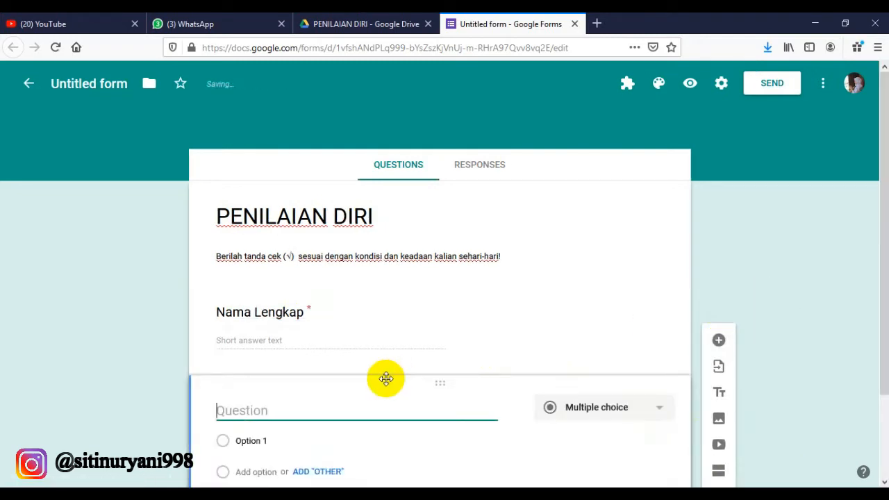
{"action": "type", "text": "Kelas"}
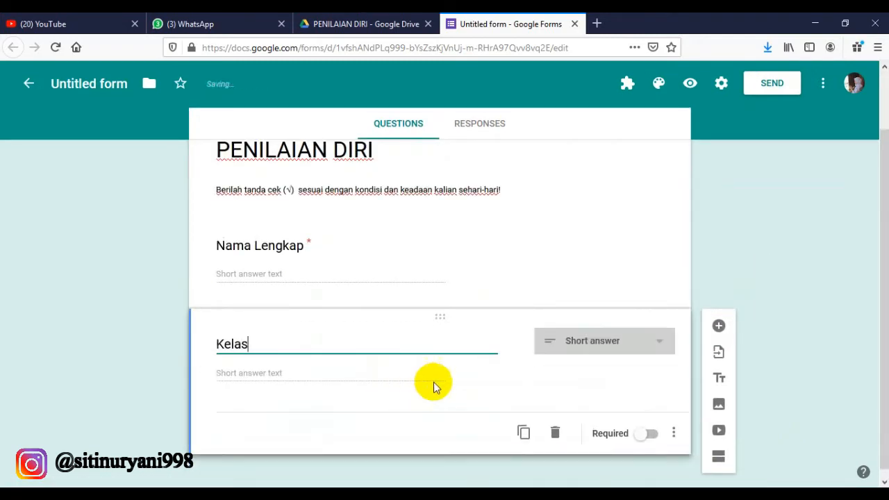
{"action": "left_click", "coordinate": [587, 333]}
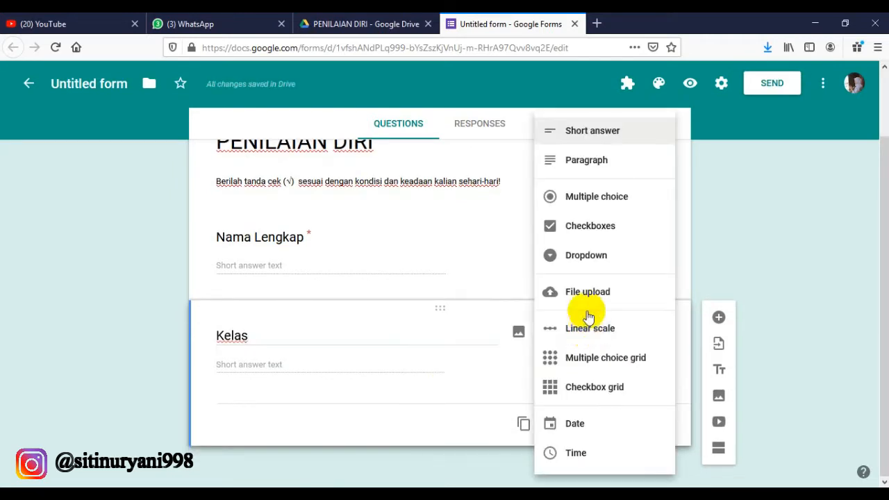
{"action": "left_click", "coordinate": [589, 134]}
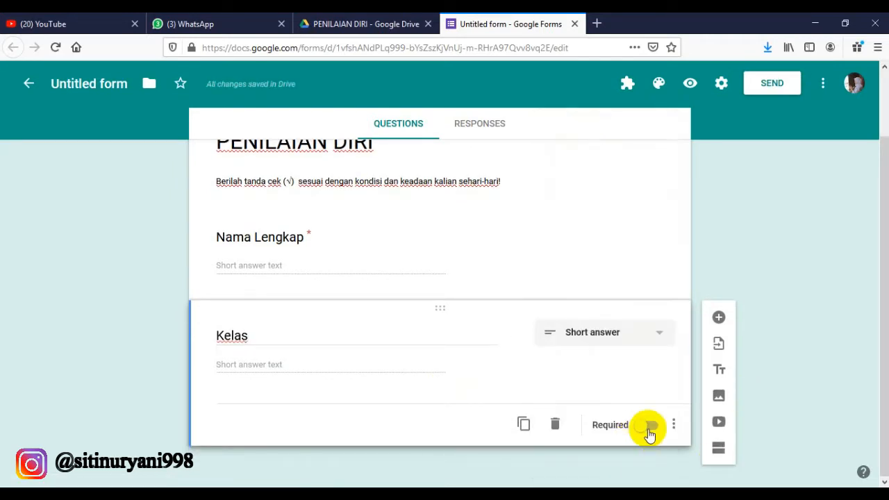
Add a multiple-choice question with the text "Sebagai peserta didik saya melakukan tugas-tugas dengan baik" copied from the Word document
{"action": "left_click", "coordinate": [718, 319]}
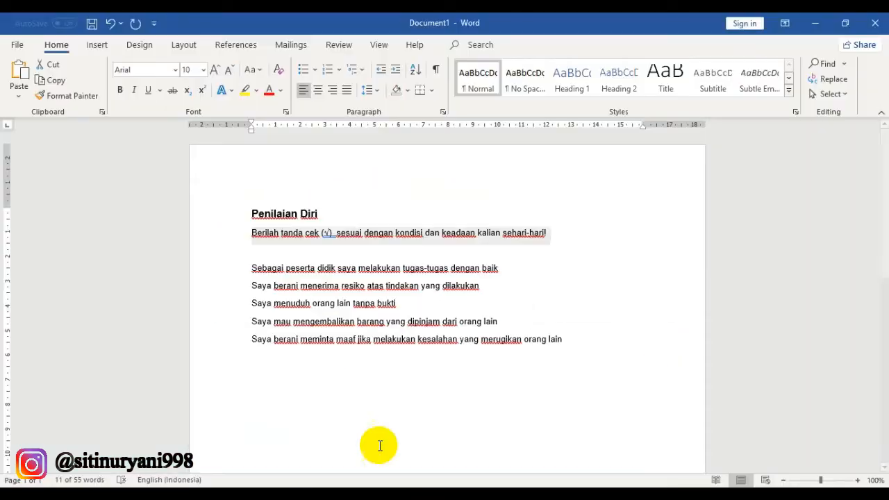
{"action": "left_click", "coordinate": [213, 269]}
{"action": "key", "text": "ctrl+c"}
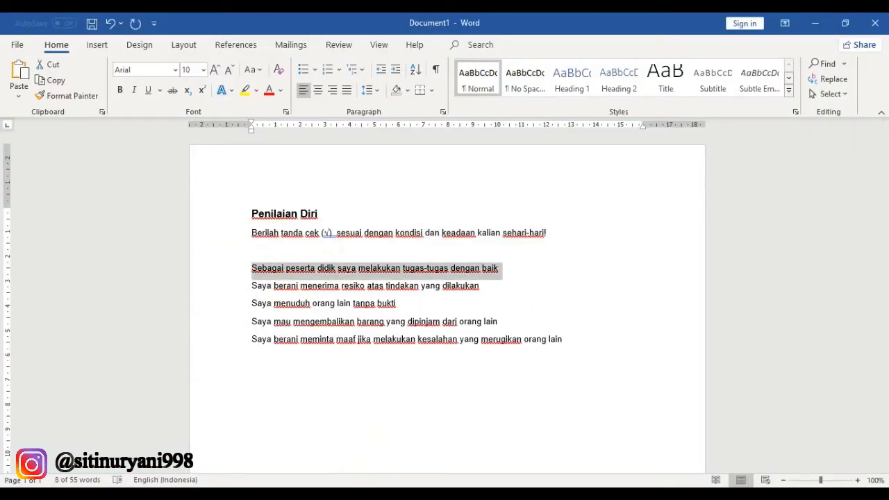
{"action": "mouse_move", "coordinate": [334, 495]}
{"action": "left_click", "coordinate": [337, 466]}
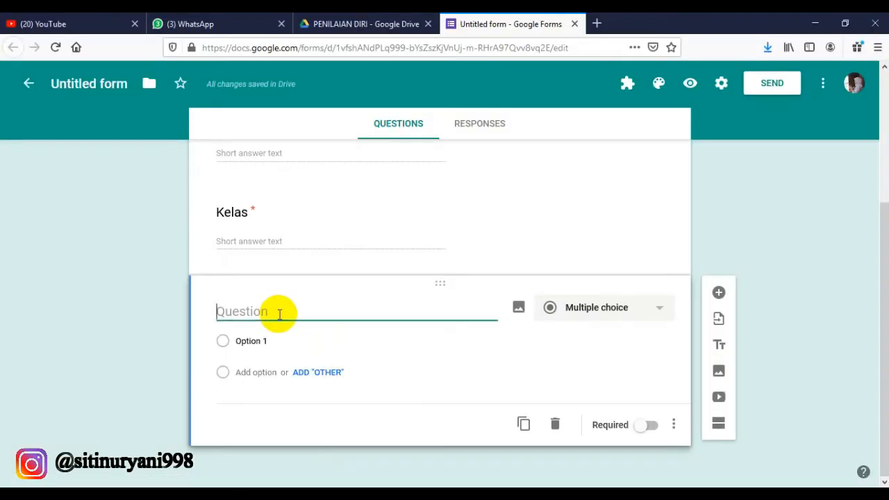
{"action": "key", "text": "ctrl+v"}
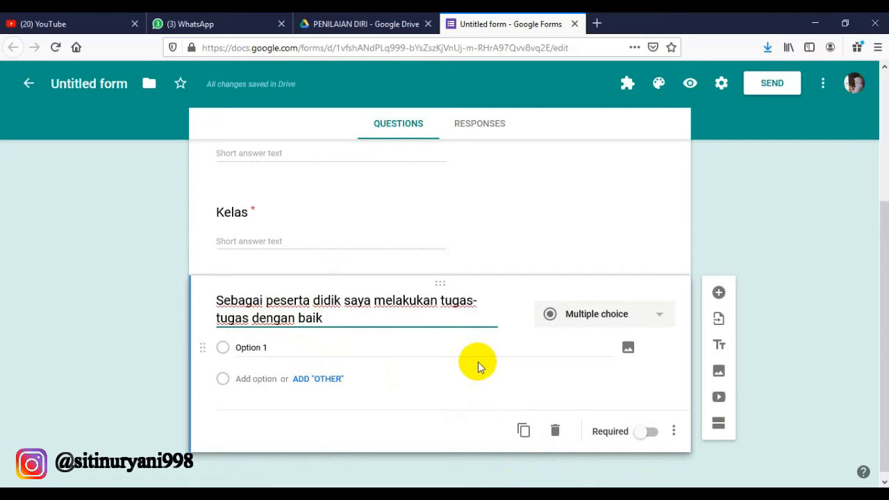
Copy the options Tidak Pernah, Kadang - Kadang, Sering and Selalu from Word into the "Sebagai peserta didik" question and make it required
{"action": "left_click", "coordinate": [365, 462]}
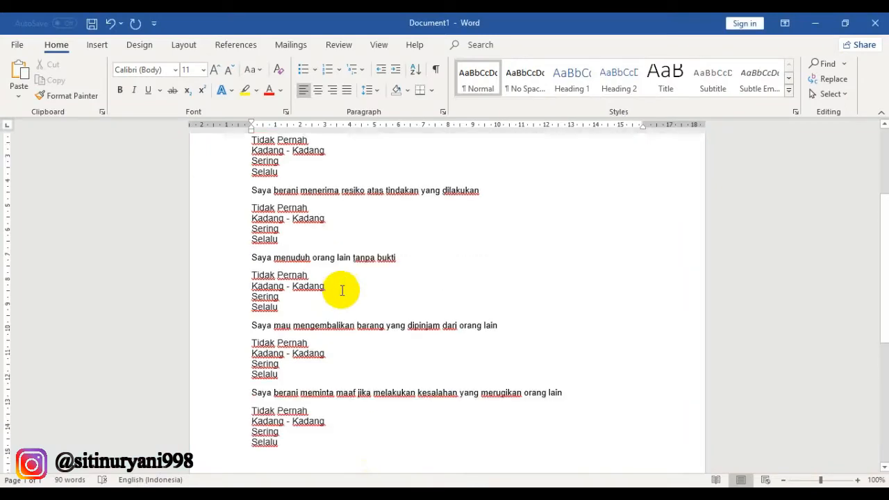
{"action": "scroll", "coordinate": [341, 290], "scroll_direction": "up", "scroll_amount": 3}
{"action": "left_click_drag", "start_coordinate": [233, 254], "coordinate": [236, 288]}
{"action": "key", "text": "ctrl+c"}
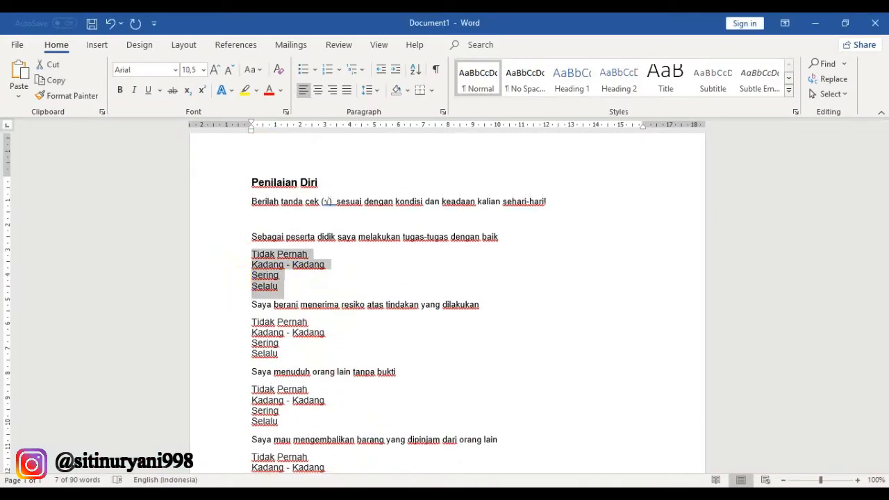
{"action": "left_click", "coordinate": [368, 494]}
{"action": "left_click", "coordinate": [256, 351]}
{"action": "key", "text": "ctrl+v"}
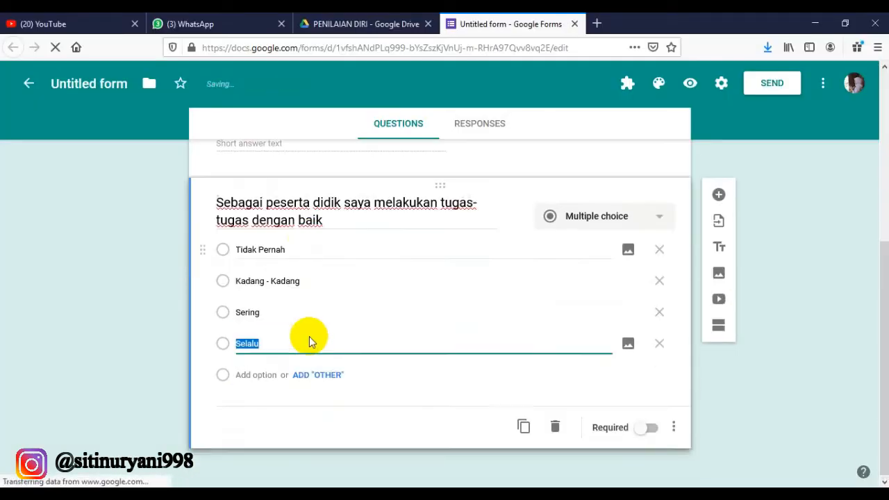
{"action": "left_click", "coordinate": [645, 431]}
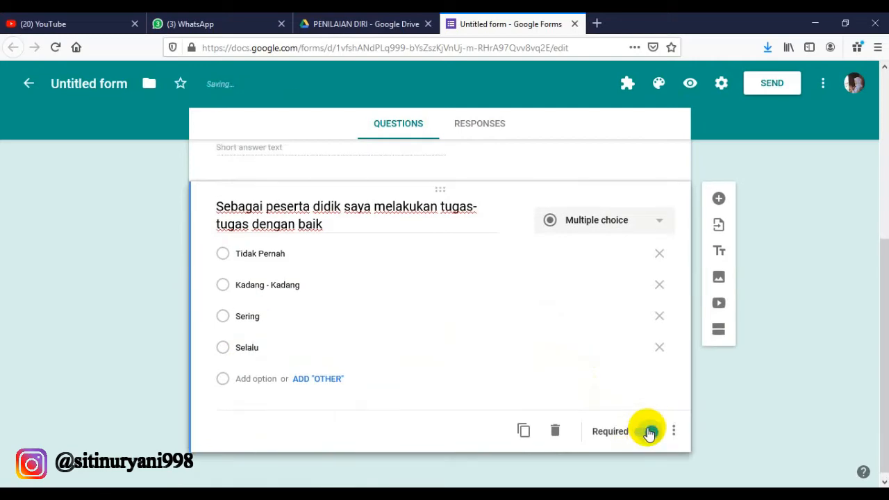
Add a multiple-choice question with the text "Saya berani menerima resiko atas tindakan yang dilakukan" copied from the Word document
{"action": "left_click", "coordinate": [734, 197]}
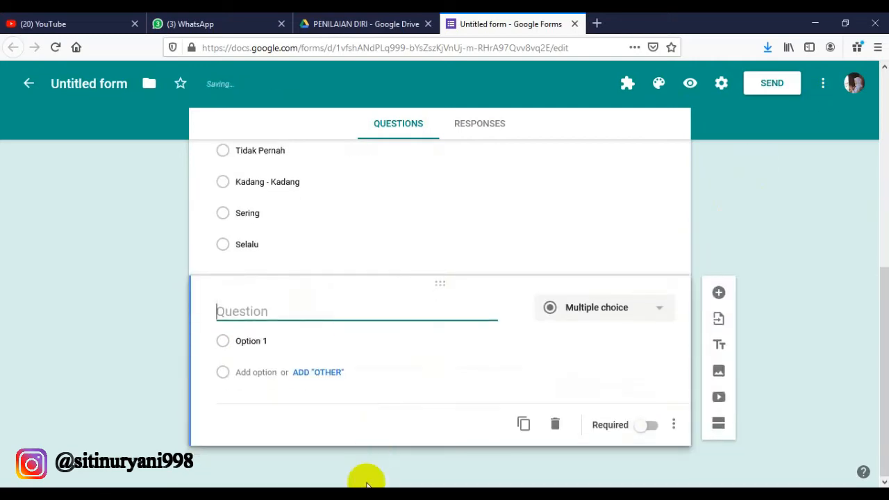
{"action": "left_click", "coordinate": [368, 494]}
{"action": "left_click", "coordinate": [222, 309]}
{"action": "key", "text": "ctrl+c"}
{"action": "key", "text": "alt+Tab"}
{"action": "key", "text": "ctrl+v"}
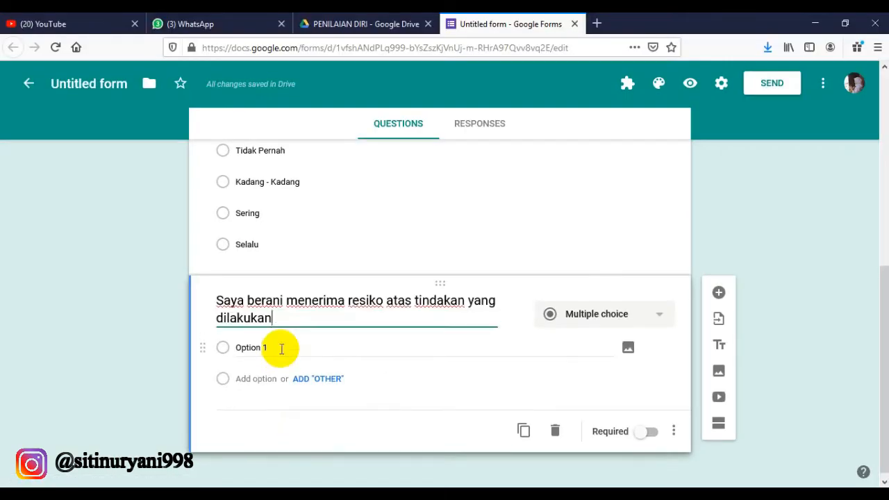
Copy the options Tidak Pernah, Kadang - Kadang, Sering and Selalu from Word into the "Saya berani menerima resiko" question and make it required
{"action": "key", "text": "alt+Tab"}
{"action": "left_click_drag", "start_coordinate": [237, 322], "coordinate": [238, 352]}
{"action": "key", "text": "ctrl+c"}
{"action": "key", "text": "alt+Tab"}
{"action": "left_click", "coordinate": [278, 347]}
{"action": "key", "text": "ctrl+v"}
{"action": "left_click", "coordinate": [646, 424]}
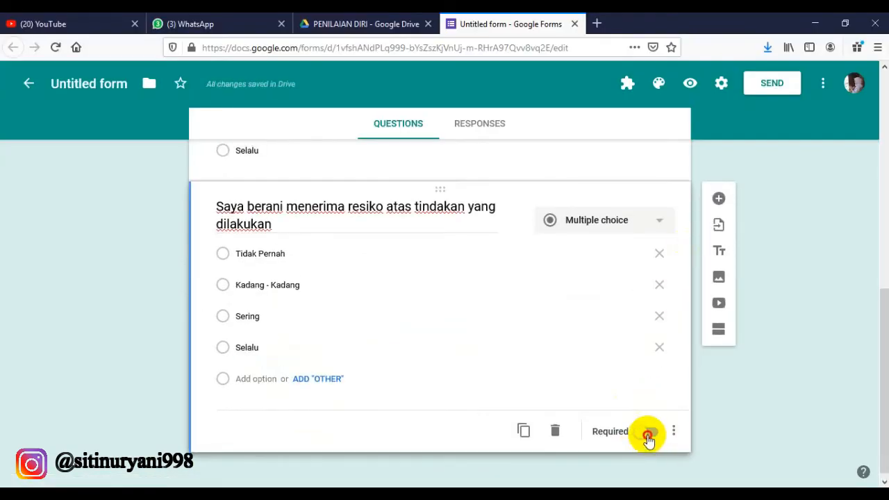
Add another question with the text "Saya menuduh orang lain tanpa bukti" copied from the Word document
{"action": "left_click", "coordinate": [719, 192]}
{"action": "key", "text": "alt+Tab"}
{"action": "left_click_drag", "start_coordinate": [396, 277], "coordinate": [252, 278]}
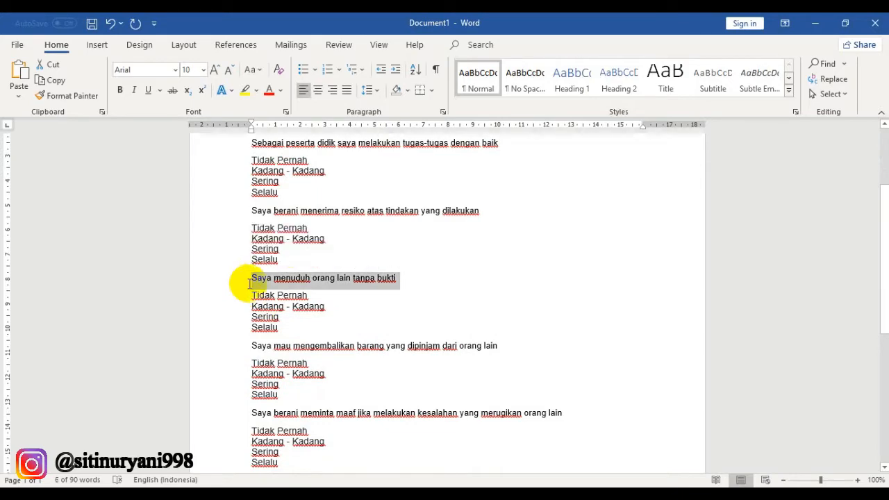
{"action": "key", "text": "ctrl+c"}
{"action": "key", "text": "alt+Tab"}
{"action": "key", "text": "ctrl+v"}
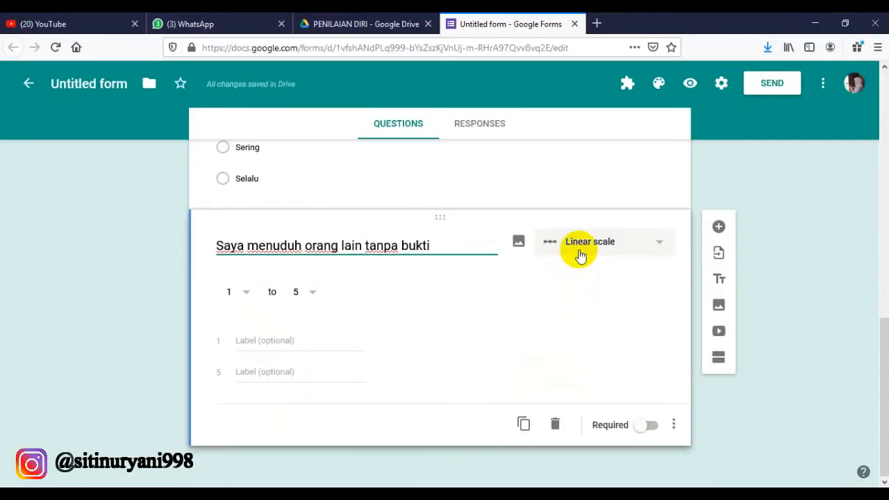
Make the "Saya menuduh orang lain tanpa bukti" question multiple choice and required, with Tidak Pernah, Kadang - Kadang, Sering and Selalu copied from Word
{"action": "left_click", "coordinate": [579, 251]}
{"action": "left_click", "coordinate": [575, 157]}
{"action": "key", "text": "alt+Tab"}
{"action": "left_click_drag", "start_coordinate": [222, 292], "coordinate": [228, 332]}
{"action": "key", "text": "ctrl+c"}
{"action": "key", "text": "alt+Tab"}
{"action": "left_click", "coordinate": [274, 338]}
{"action": "key", "text": "ctrl+v"}
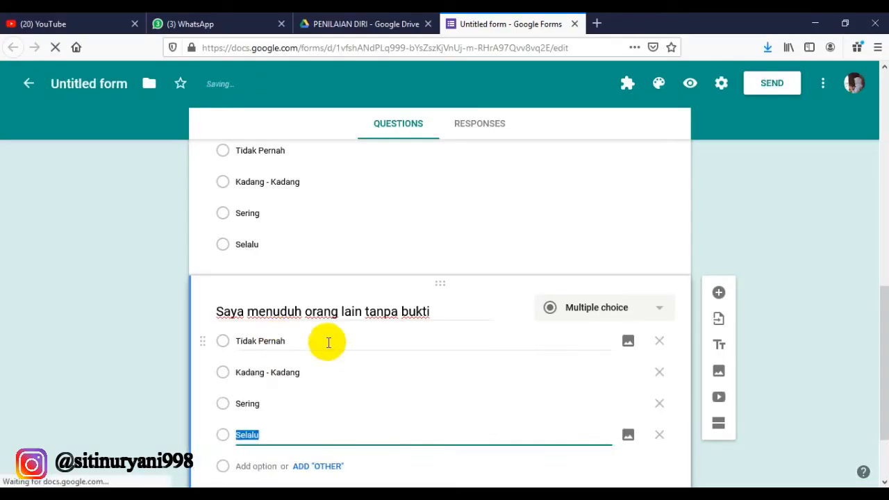
{"action": "left_click", "coordinate": [646, 425]}
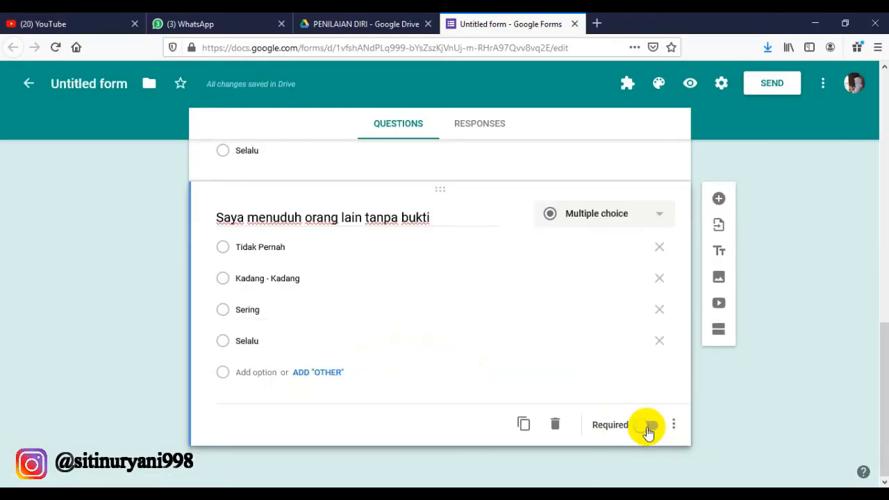
Add a question with the text "Saya mau mengembalikan barang yang dipinjam dari orang lain" copied from the Word document
{"action": "key", "text": "alt+Tab"}
{"action": "scroll", "coordinate": [233, 253], "scroll_direction": "down", "scroll_amount": 3}
{"action": "left_click", "coordinate": [233, 252]}
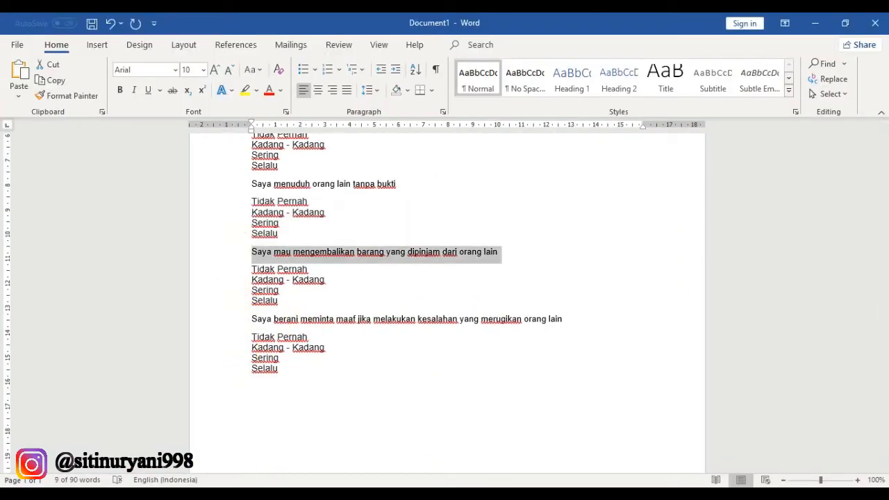
{"action": "key", "text": "ctrl+c"}
{"action": "key", "text": "alt+Tab"}
{"action": "left_click", "coordinate": [285, 401]}
{"action": "key", "text": "ctrl+v"}
Copy the options Tidak Pernah, Kadang - Kadang, Sering and Selalu from Word into the "Saya mau mengembalikan barang" question and make it required
{"action": "key", "text": "alt+Tab"}
{"action": "left_click_drag", "start_coordinate": [251, 267], "coordinate": [229, 304]}
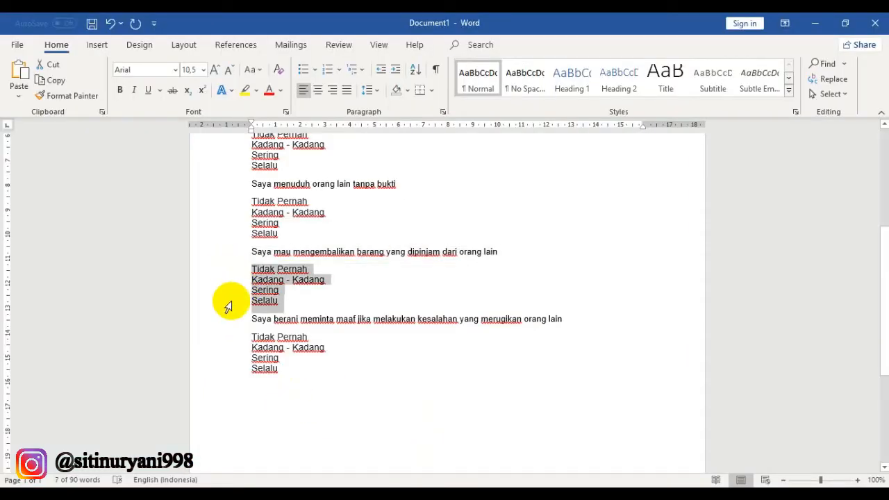
{"action": "key", "text": "ctrl+c"}
{"action": "key", "text": "alt+Tab"}
{"action": "left_click", "coordinate": [270, 354]}
{"action": "key", "text": "ctrl+v"}
{"action": "left_click", "coordinate": [642, 429]}
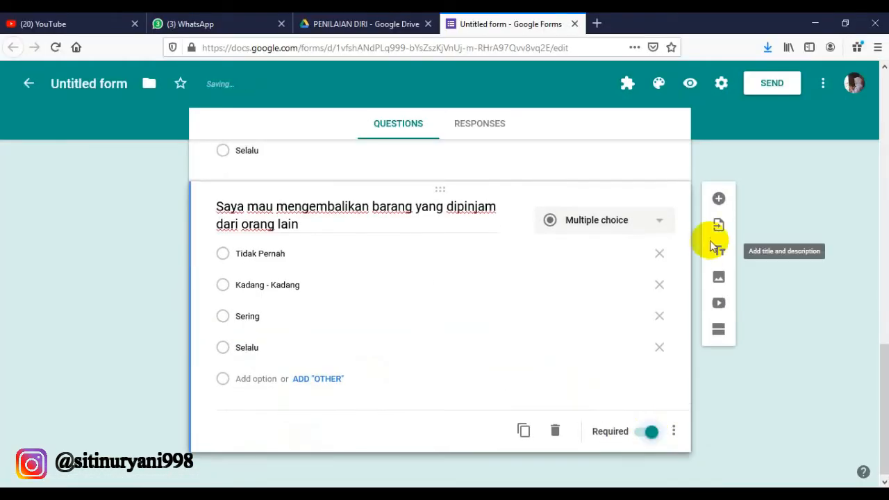
Add a question with the text "Saya berani meminta maaf jika melakukan kesalahan yang merugikan orang lain" copied from the Word document
{"action": "left_click", "coordinate": [718, 197]}
{"action": "key", "text": "alt+Tab"}
{"action": "left_click", "coordinate": [234, 318]}
{"action": "key", "text": "ctrl+c"}
{"action": "key", "text": "alt+Tab"}
{"action": "key", "text": "ctrl+v"}
Make the "Saya berani meminta maaf" question multiple choice and required, with Tidak Pernah, Kadang - Kadang, Sering and Selalu copied from Word
{"action": "key", "text": "alt+Tab"}
{"action": "left_click_drag", "start_coordinate": [238, 337], "coordinate": [242, 373]}
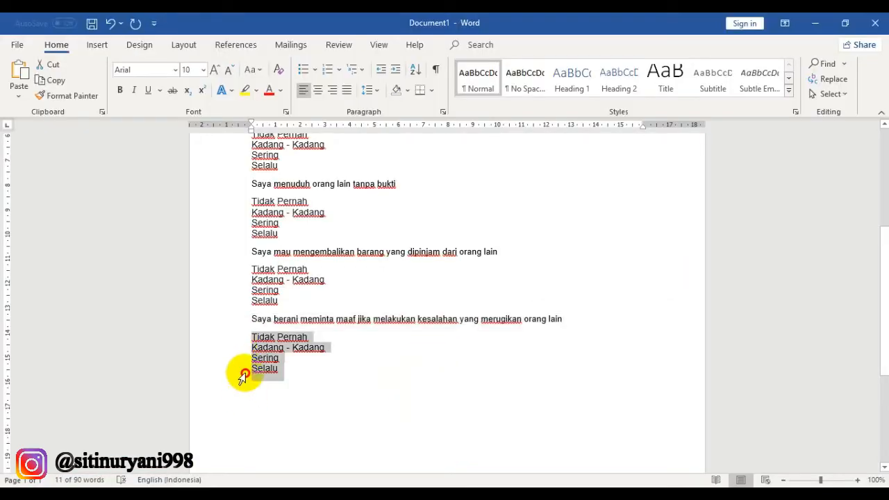
{"action": "key", "text": "ctrl+c"}
{"action": "key", "text": "alt+Tab"}
{"action": "left_click", "coordinate": [589, 313]}
{"action": "left_click", "coordinate": [583, 181]}
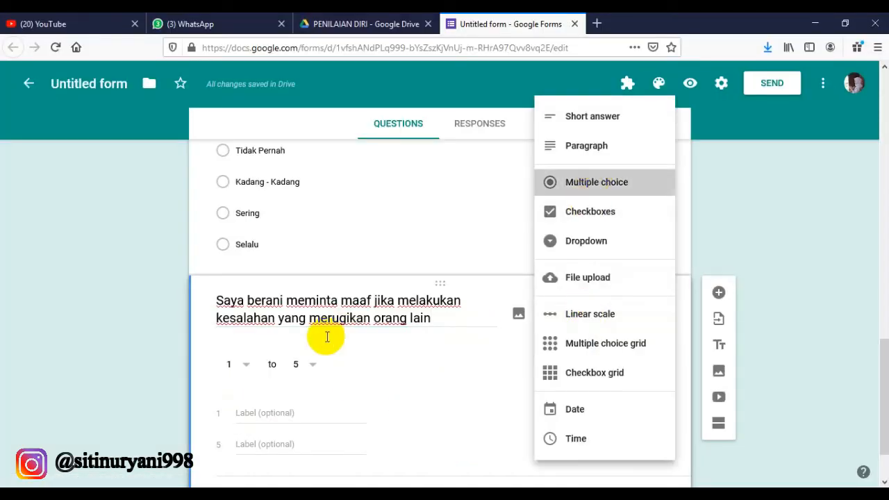
{"action": "left_click", "coordinate": [257, 349]}
{"action": "key", "text": "ctrl+v"}
{"action": "left_click", "coordinate": [651, 427]}
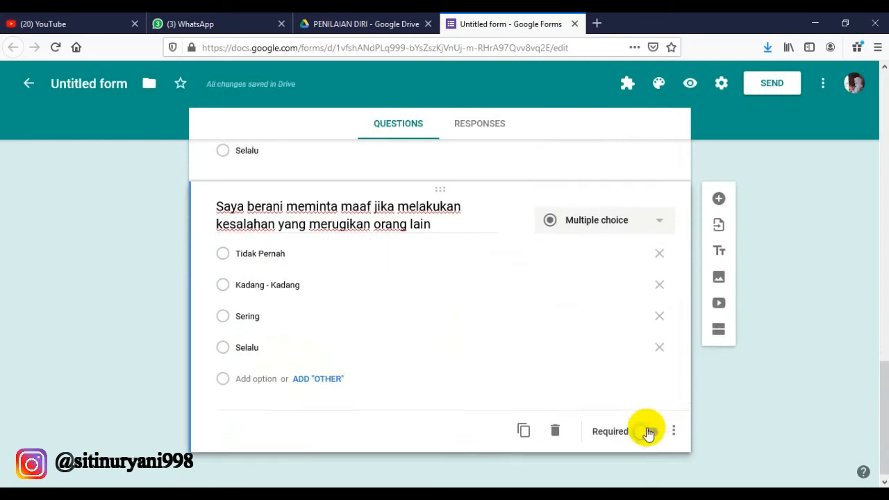
Preview the form, check all its questions down to the submit area, and close the preview
{"action": "scroll", "coordinate": [603, 187], "scroll_direction": "up", "scroll_amount": 15}
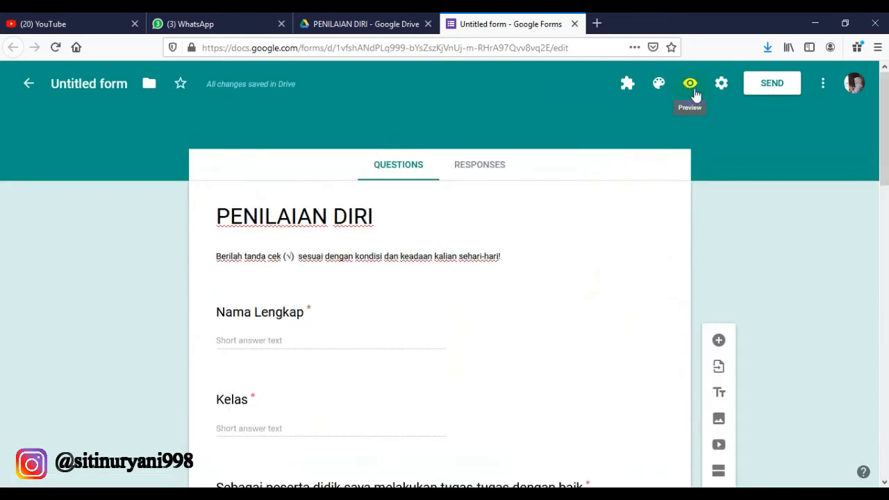
{"action": "left_click", "coordinate": [688, 92]}
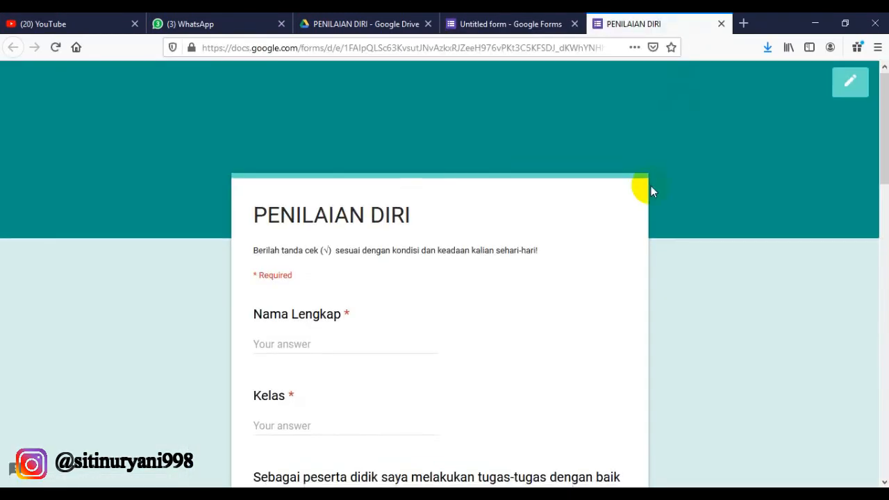
{"action": "scroll", "coordinate": [650, 185], "scroll_direction": "down", "scroll_amount": 10}
{"action": "scroll", "coordinate": [651, 185], "scroll_direction": "down", "scroll_amount": 5}
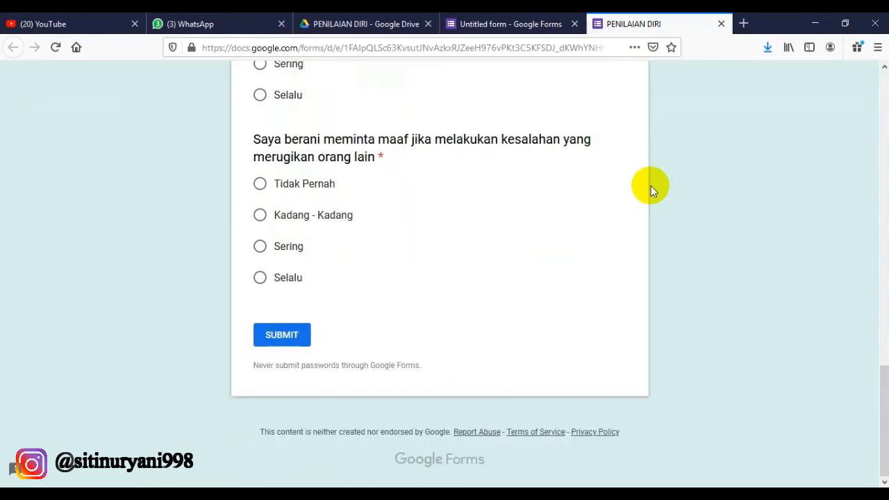
{"action": "scroll", "coordinate": [651, 186], "scroll_direction": "up", "scroll_amount": 20}
{"action": "left_click", "coordinate": [720, 25]}
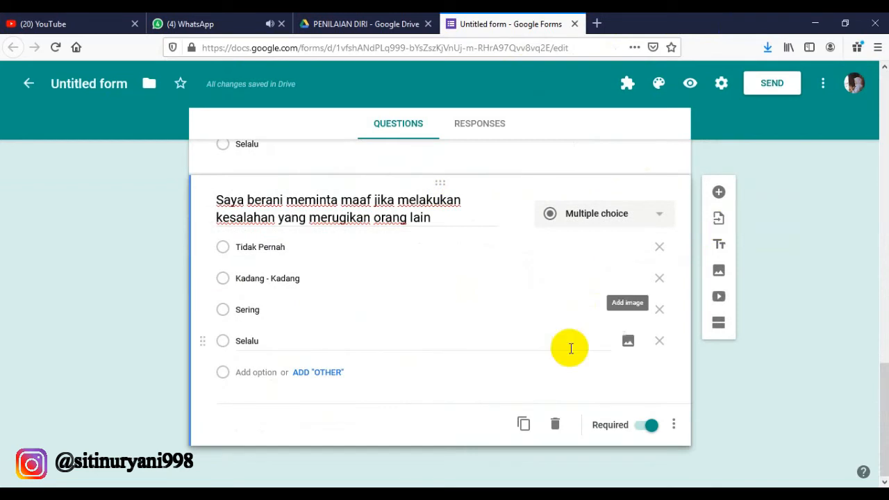
Add a closing title "Terimakasih sudah mengisi" with the description "Silahkan Klik Submit" below the last question
{"action": "left_click", "coordinate": [719, 228]}
{"action": "left_click", "coordinate": [722, 107]}
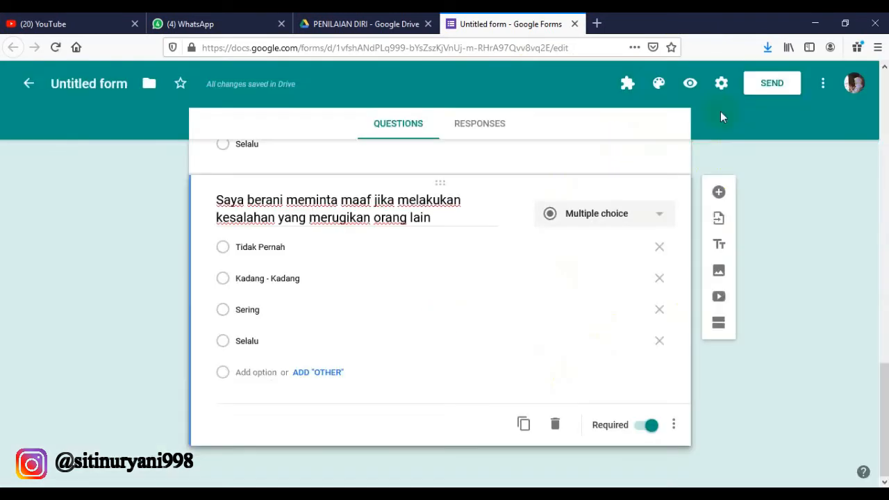
{"action": "type", "text": "Terima"}
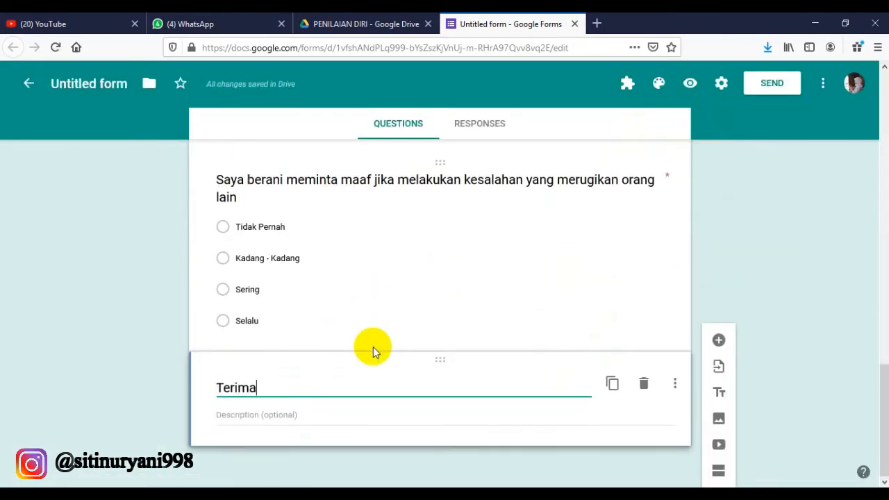
{"action": "type", "text": "kasih sudah mengisi"}
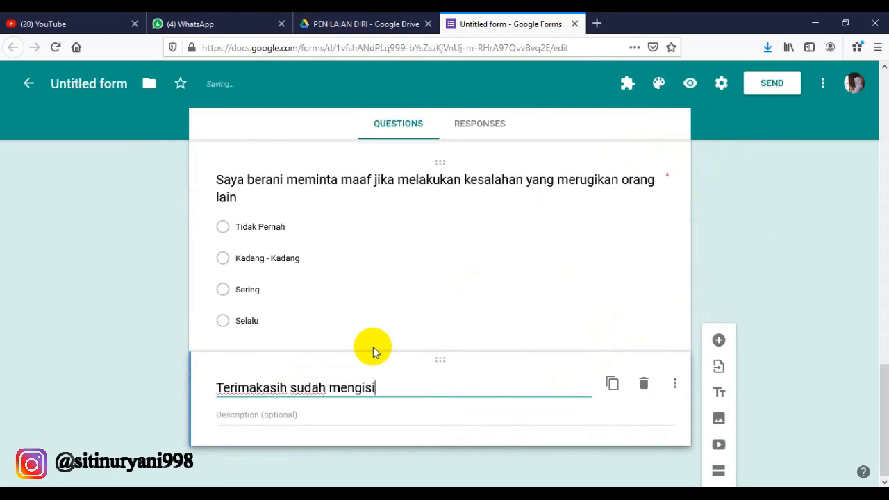
{"action": "left_click", "coordinate": [313, 413]}
{"action": "type", "text": "Silahkan Klik Submit"}
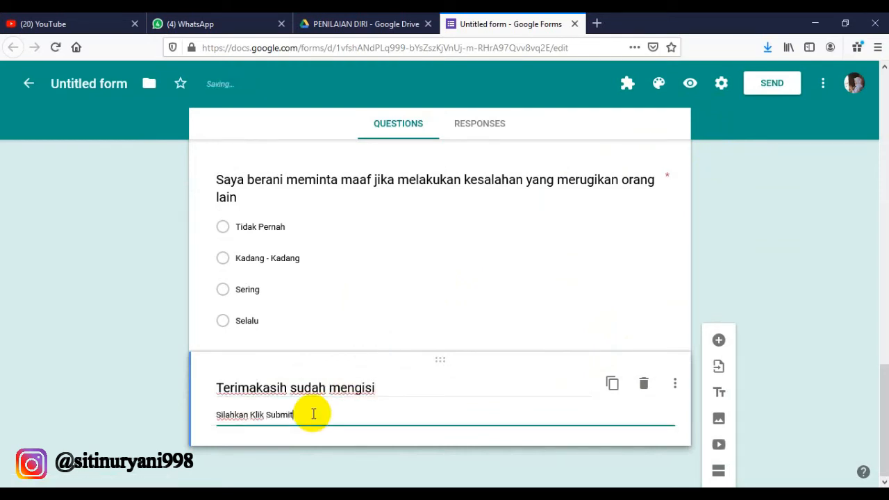
{"action": "triple_click", "coordinate": [418, 388]}
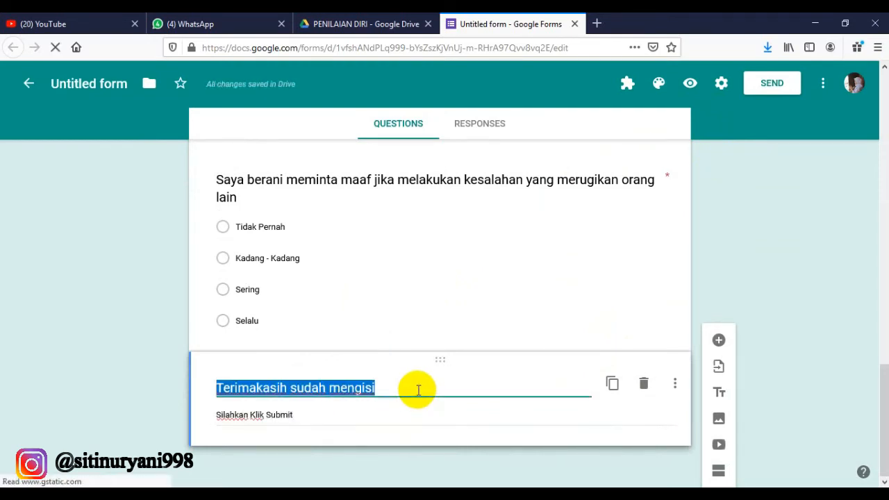
Preview the form again to check the closing title and description, and close the preview
{"action": "left_click", "coordinate": [689, 82]}
{"action": "scroll", "coordinate": [620, 202], "scroll_direction": "down", "scroll_amount": 15}
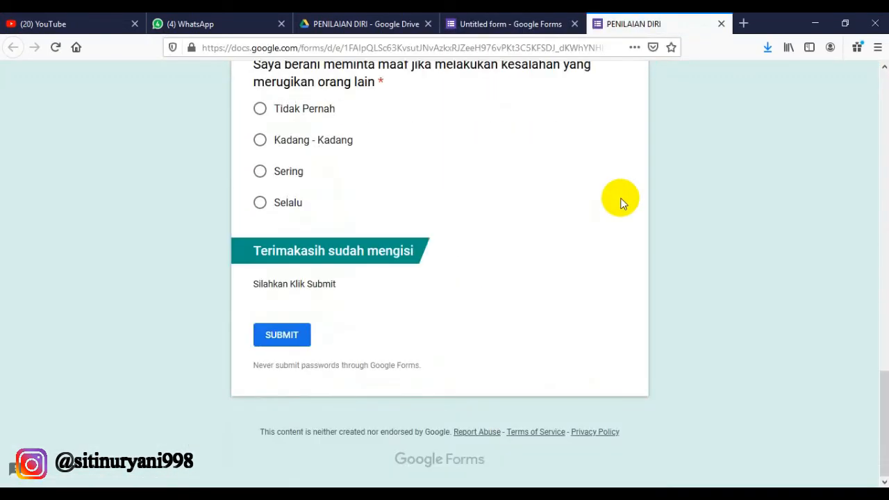
{"action": "left_click", "coordinate": [720, 24]}
Copy the form's shortened share link from the send options and close the dialog
{"action": "scroll", "coordinate": [455, 240], "scroll_direction": "up", "scroll_amount": 15}
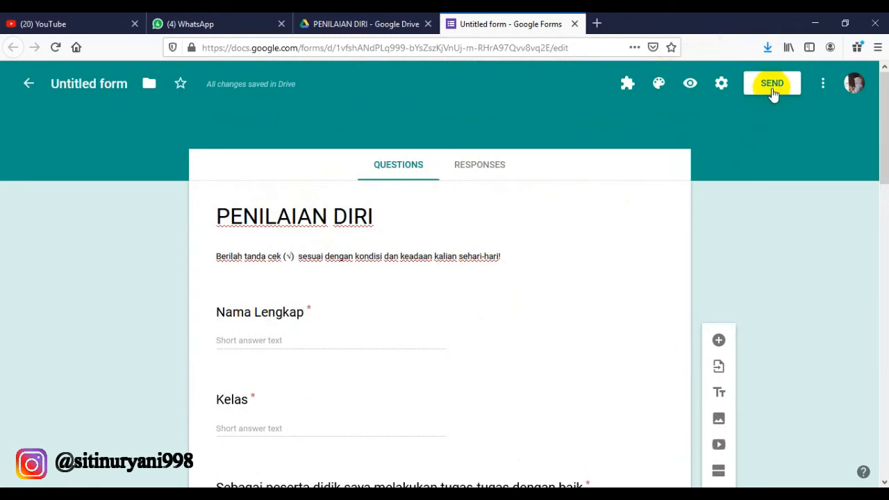
{"action": "left_click", "coordinate": [771, 84]}
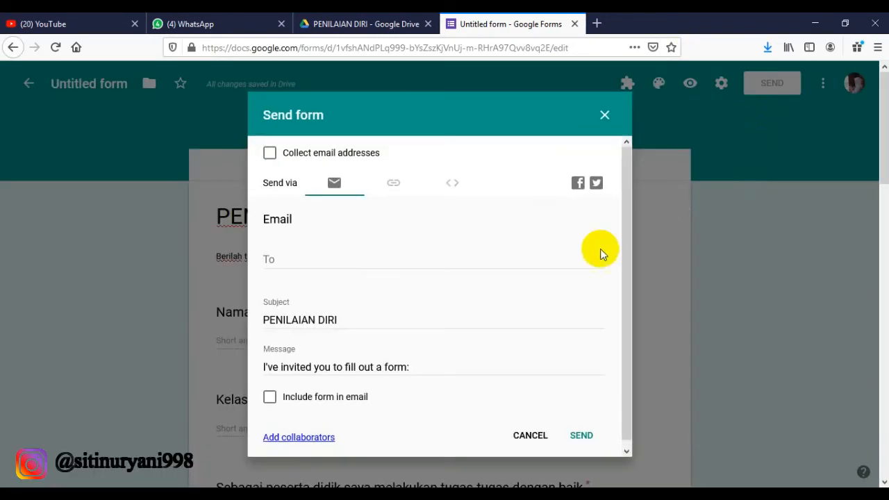
{"action": "left_click", "coordinate": [392, 185]}
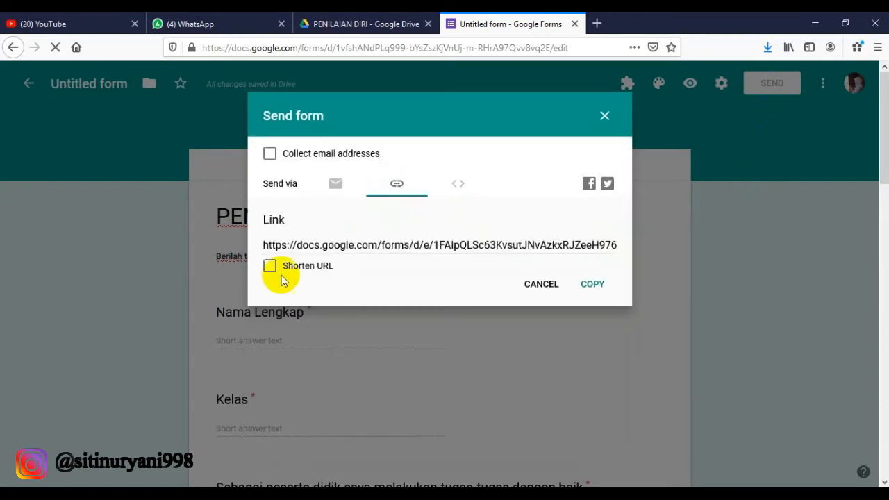
{"action": "left_click", "coordinate": [270, 266]}
{"action": "left_click", "coordinate": [591, 291]}
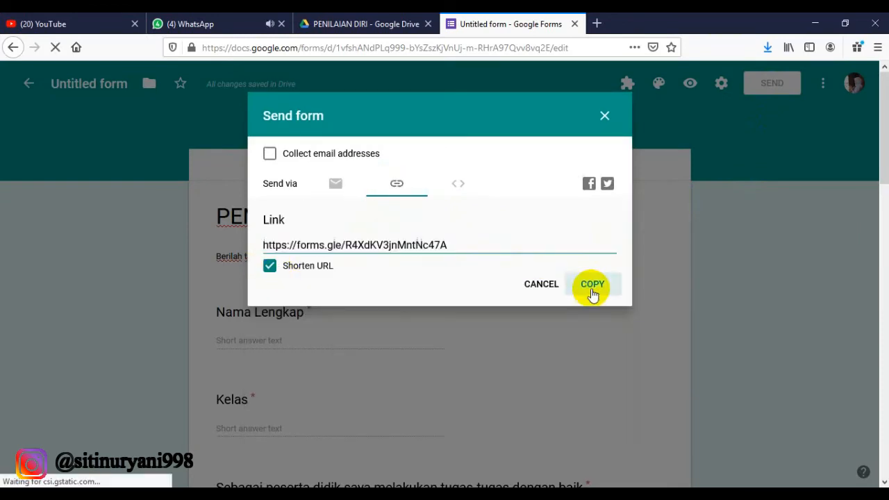
{"action": "left_click", "coordinate": [606, 116]}
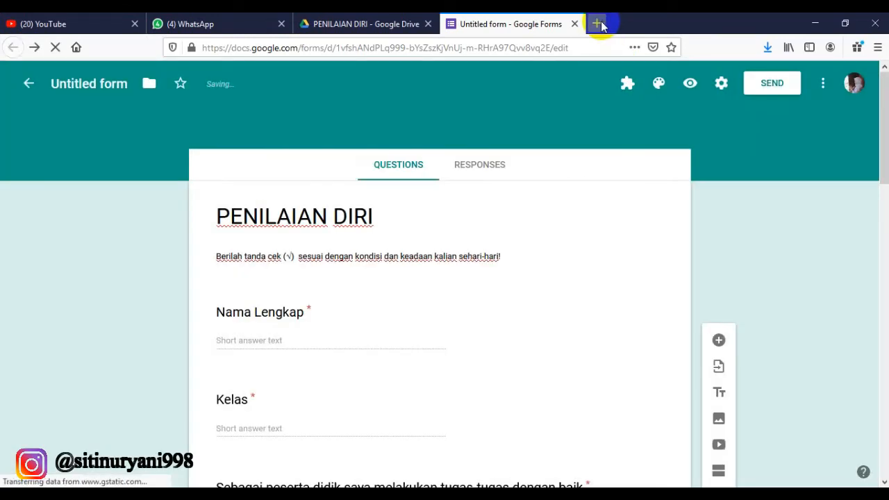
Open the bit.ly link management site in a new browser tab
{"action": "left_click", "coordinate": [596, 23]}
{"action": "left_click", "coordinate": [468, 103]}
{"action": "type", "text": "bit.ly"}
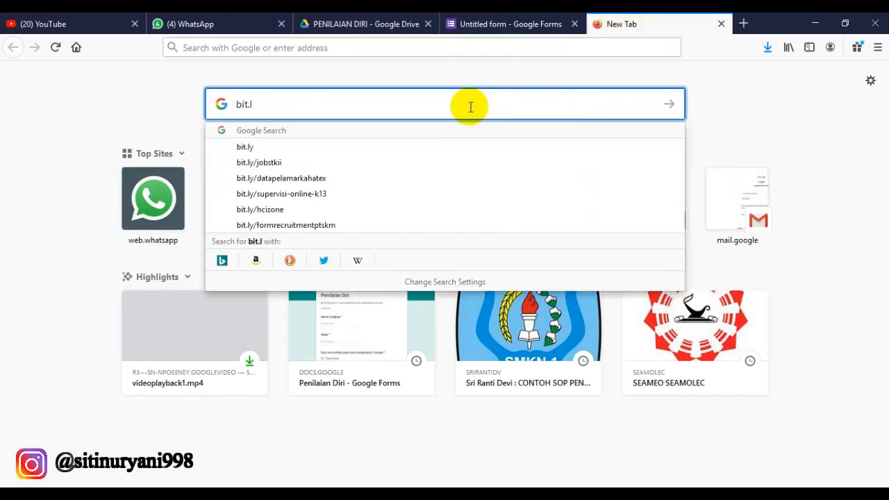
{"action": "key", "text": "Return"}
{"action": "left_click", "coordinate": [354, 179]}
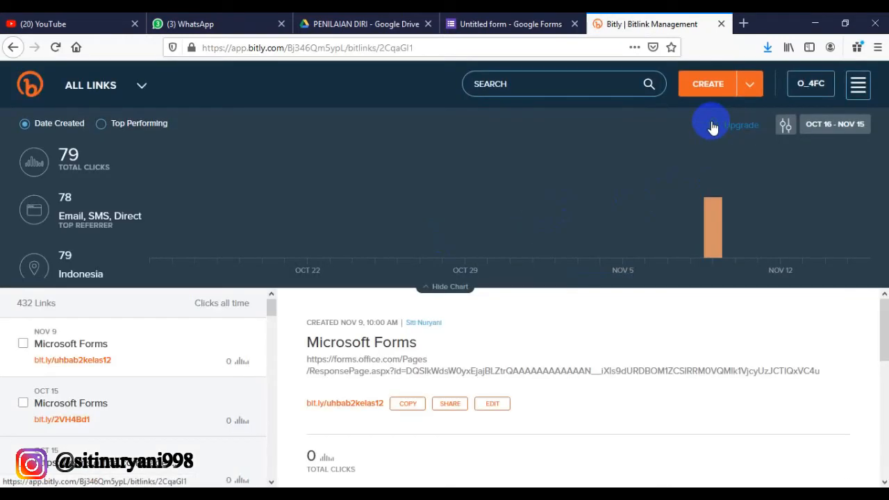
{"action": "left_click", "coordinate": [692, 89]}
{"action": "left_click", "coordinate": [751, 200]}
{"action": "type", "text": "https://forms.gle/R4XdKV3jnMntNc47A"}
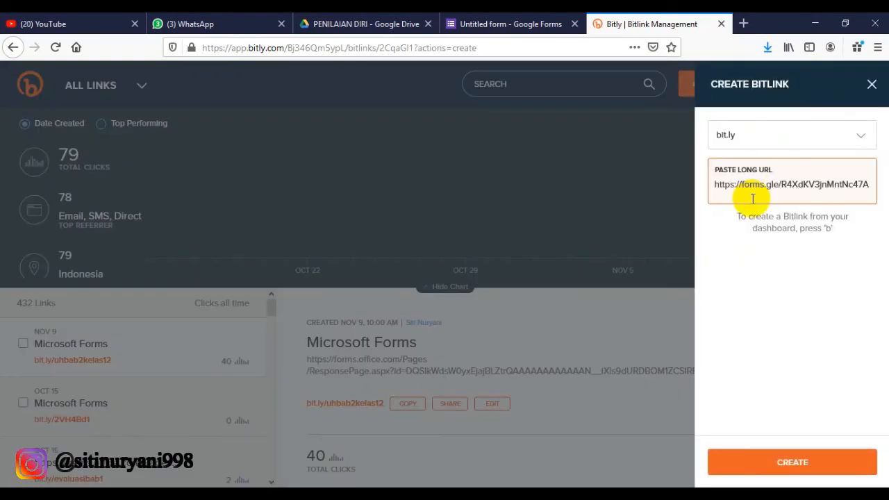
{"action": "left_click", "coordinate": [791, 462]}
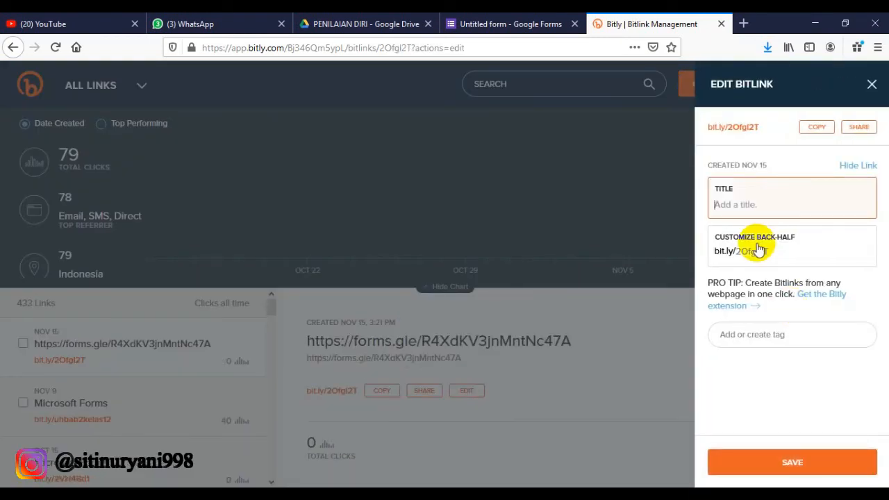
Customize the Bitlink's back-half to kuisionerpenilaiandiri, save it and copy the link
{"action": "left_click_drag", "start_coordinate": [736, 257], "coordinate": [790, 255]}
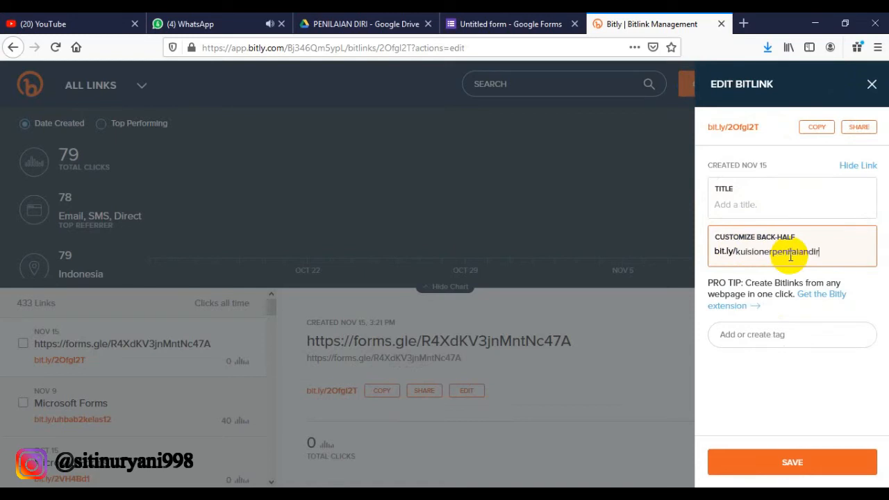
{"action": "left_click", "coordinate": [787, 461]}
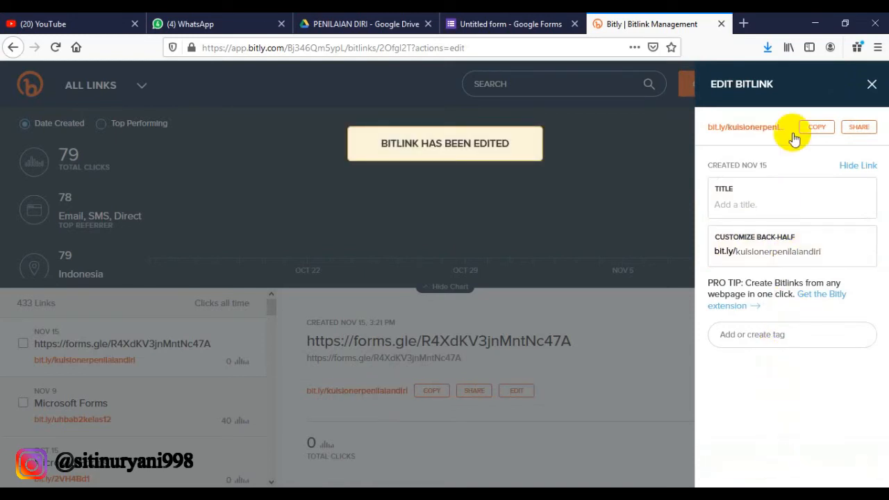
{"action": "left_click", "coordinate": [814, 127]}
Return to the form, create a new spreadsheet for its responses, and select the first response's timestamp cell
{"action": "left_click", "coordinate": [487, 23]}
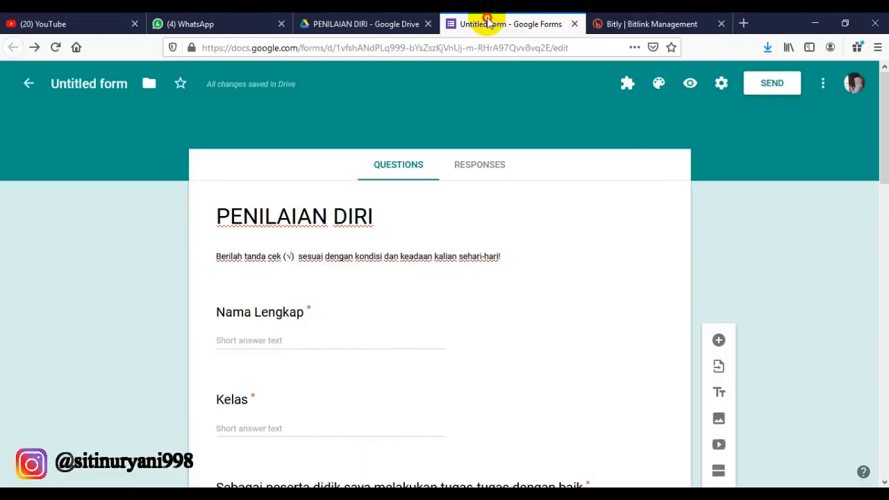
{"action": "left_click", "coordinate": [479, 167]}
{"action": "left_click", "coordinate": [643, 202]}
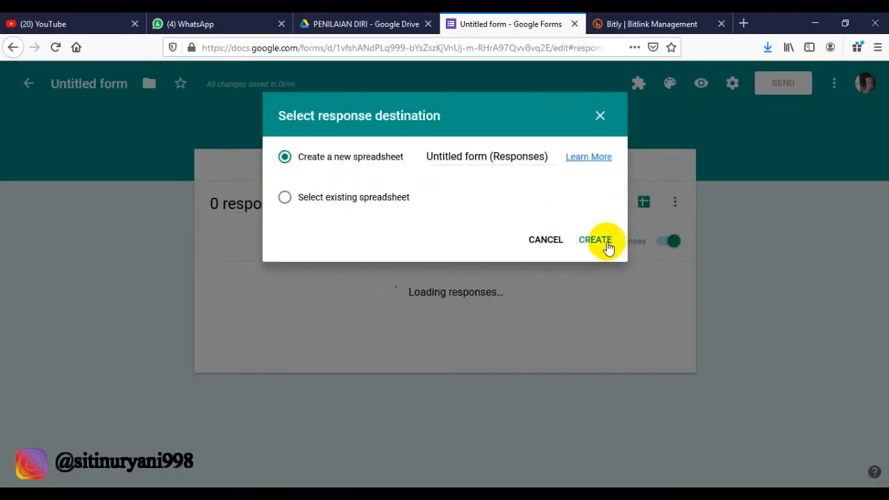
{"action": "left_click", "coordinate": [601, 241]}
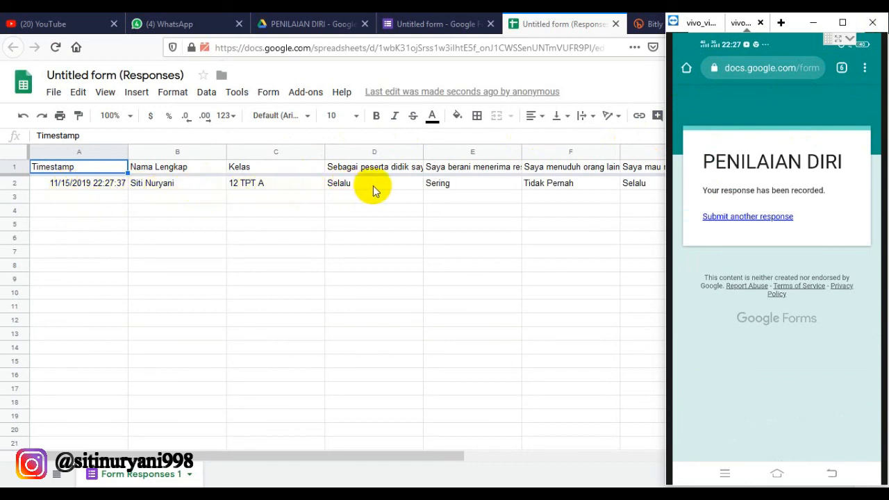
{"action": "left_click", "coordinate": [123, 186]}
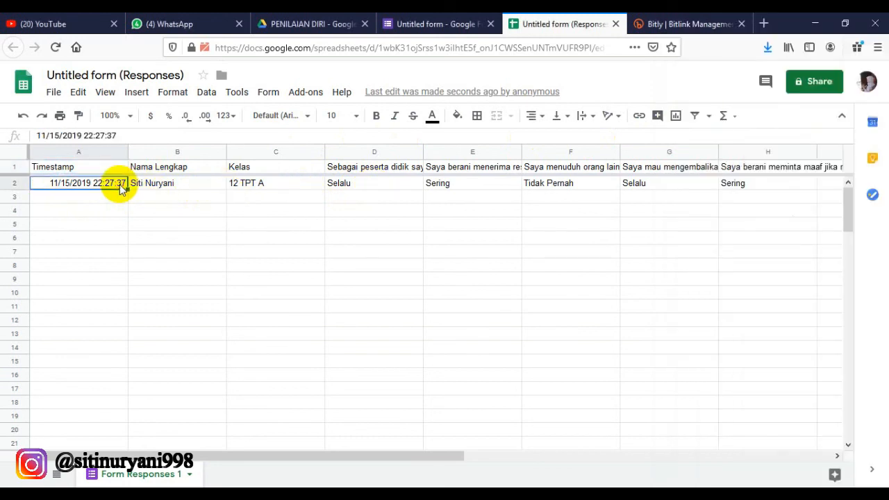